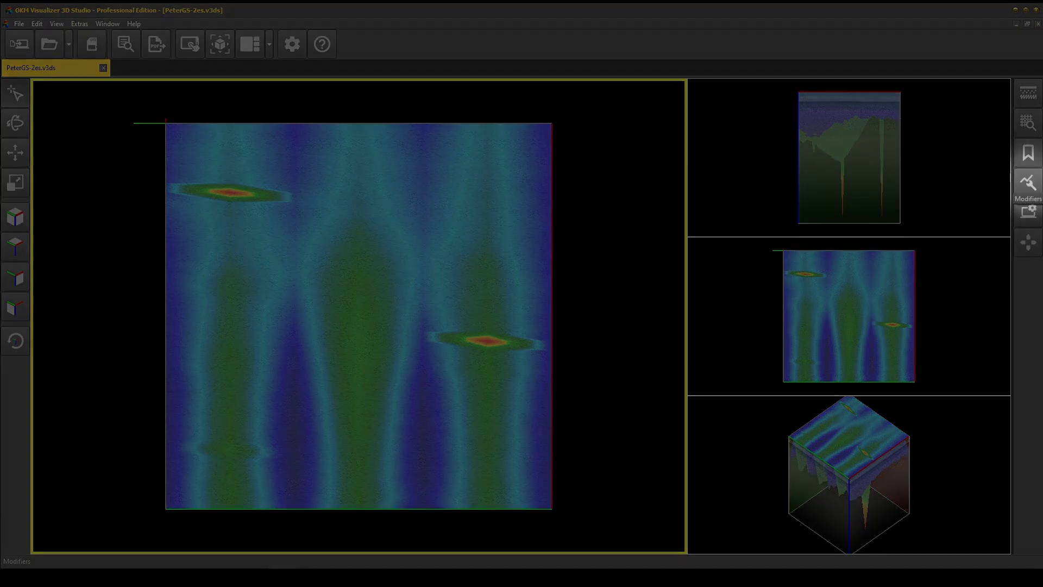
Show the empty modifier stack of PeterGS.v3ds and list the modifiers available to add.
click(1027, 184)
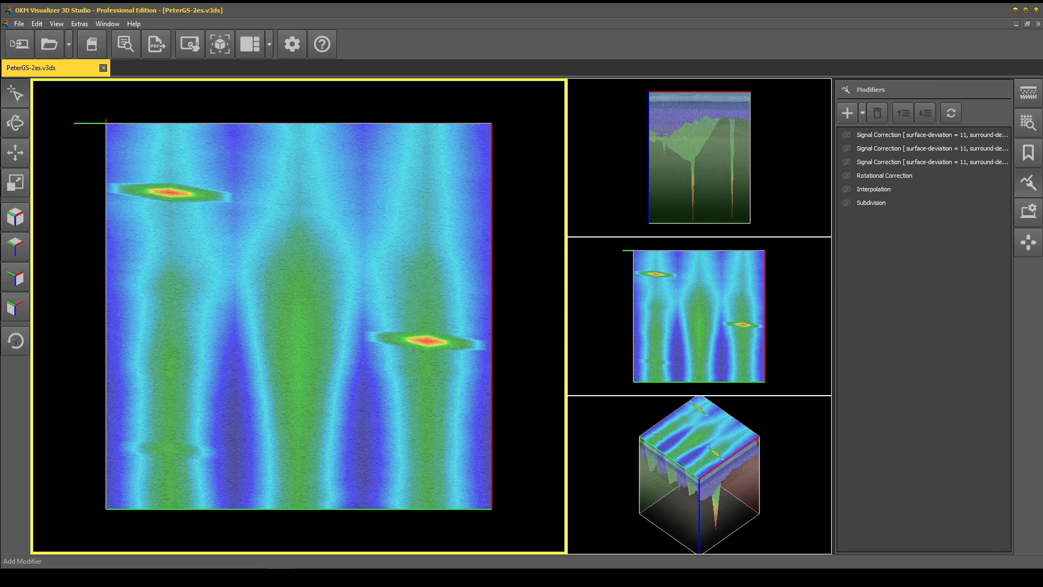
click(861, 113)
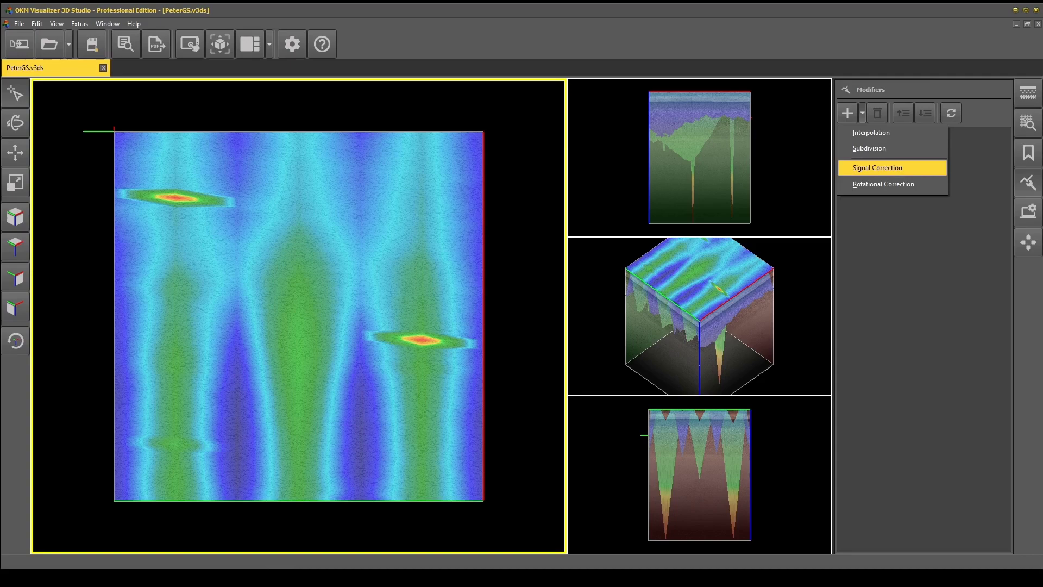
Add a Signal Correction modifier set to 'Correct all signals (Automatic Mode)'.
key(Return)
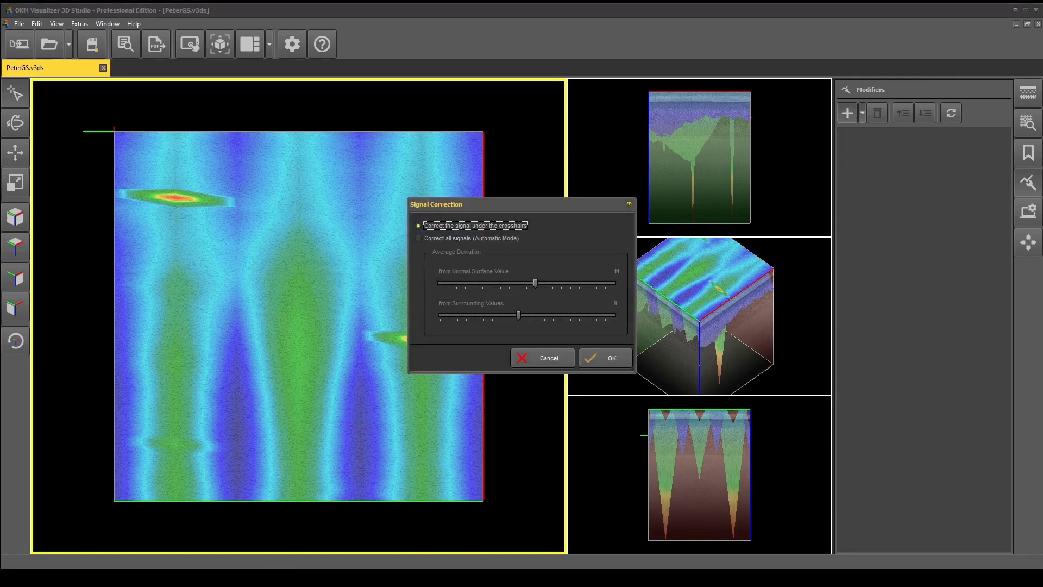
key(Down)
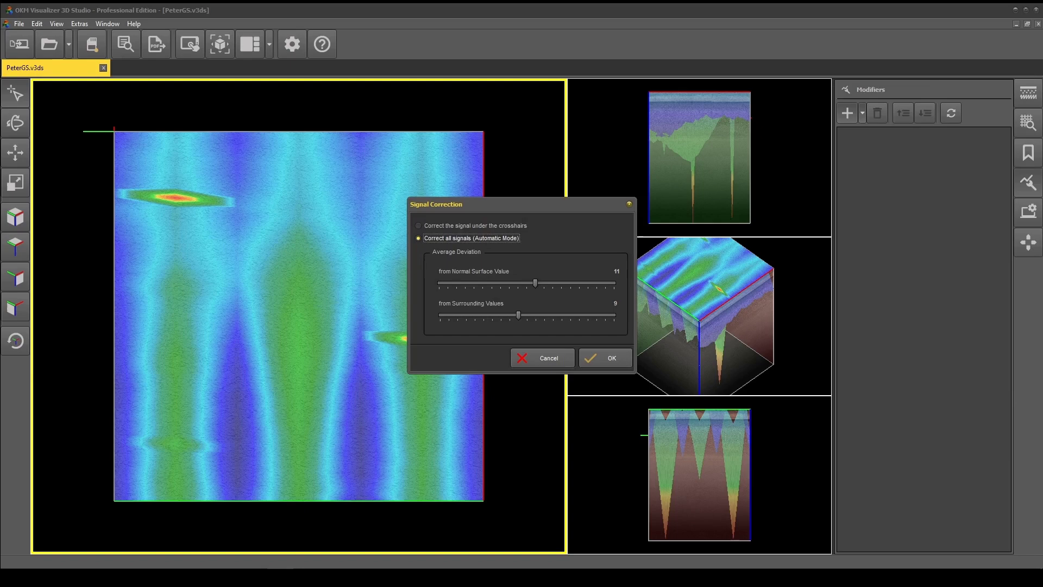
key(Tab)
key(Return)
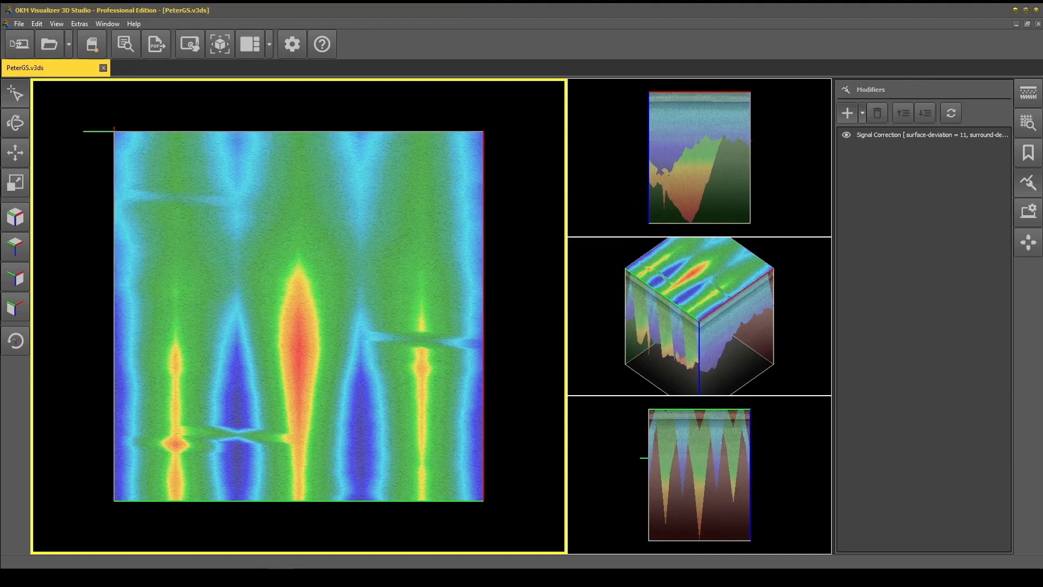
Switch off the automatic correction and add a Signal Correction for the left hotspot.
click(846, 135)
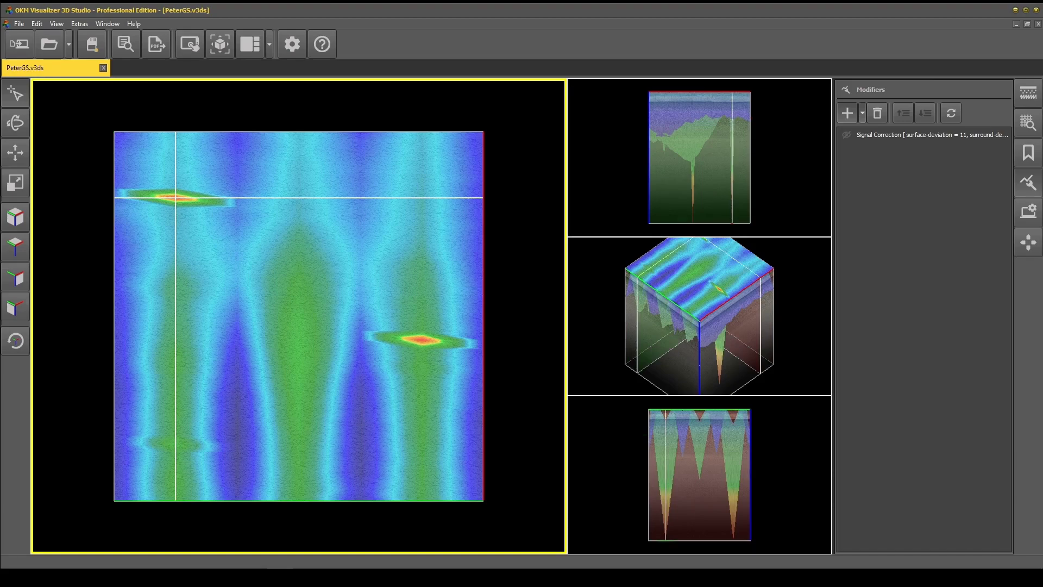
click(862, 113)
click(880, 168)
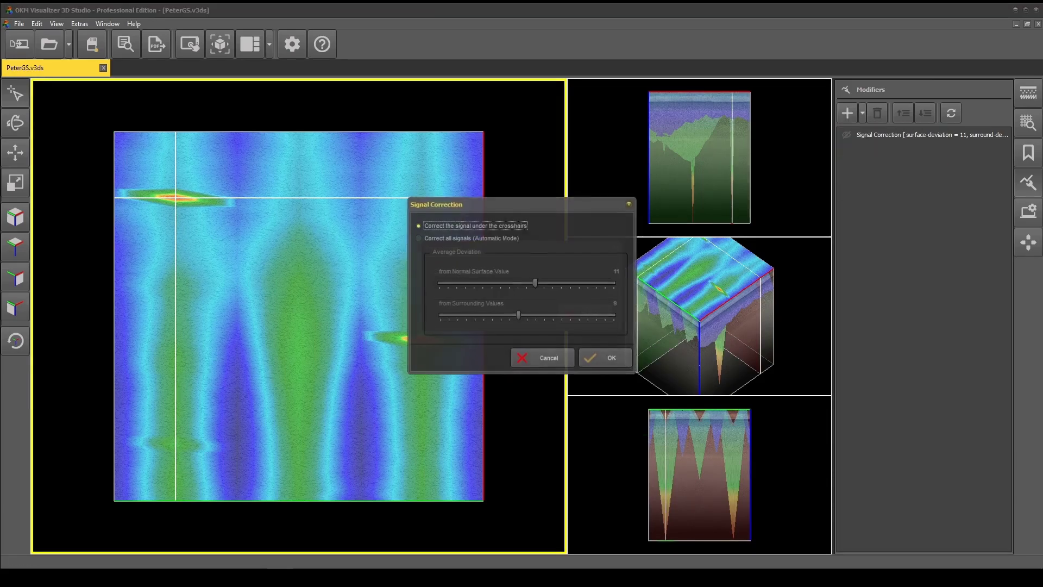
click(606, 357)
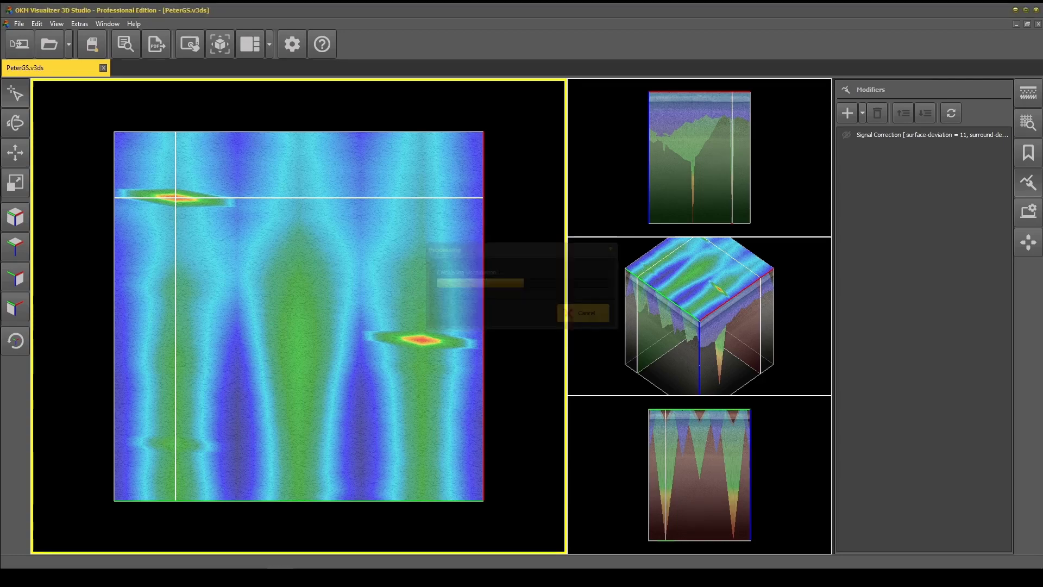
Place the crosshairs on the right hotspot and add a Signal Correction for it.
click(421, 340)
click(862, 113)
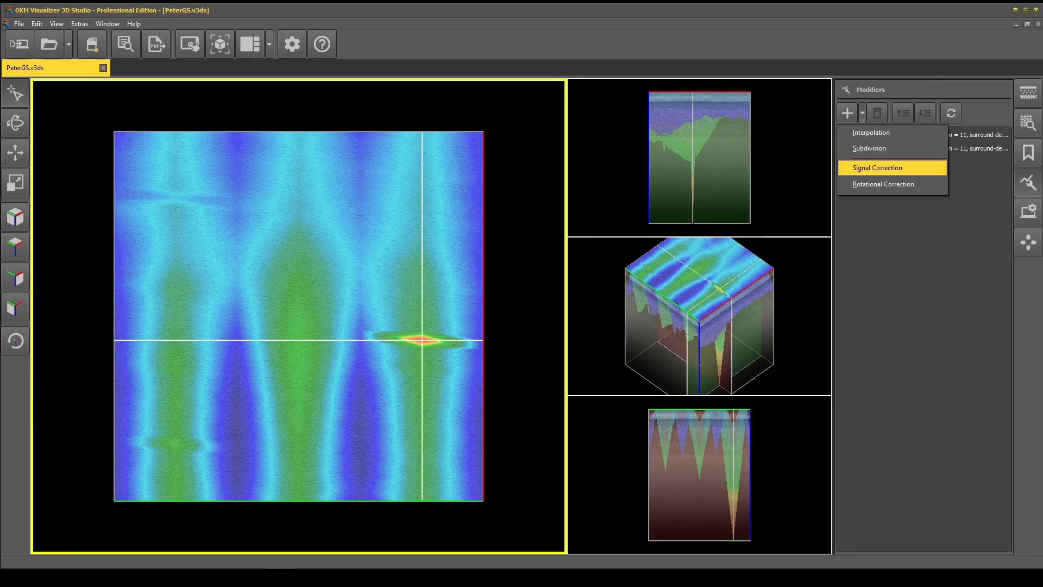
click(877, 167)
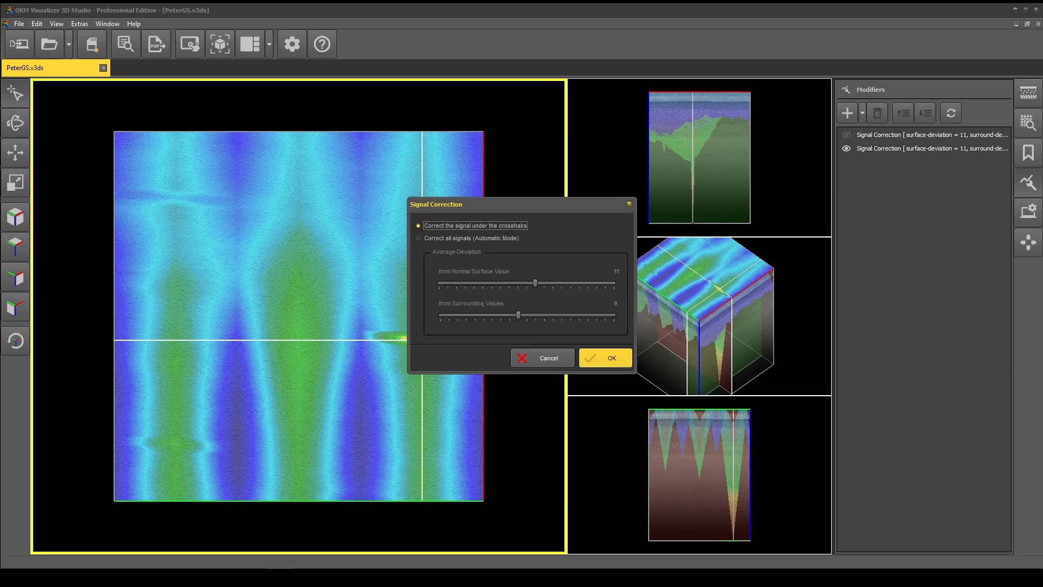
click(605, 358)
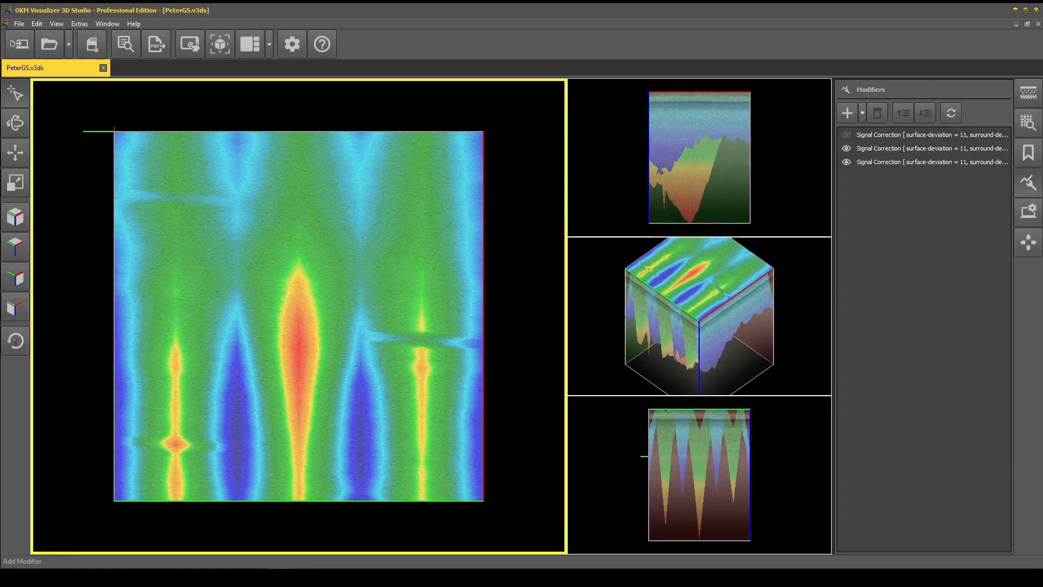
Add a Rotational Correction modifier, then an Interpolation modifier, to the PeterGS stack.
click(862, 112)
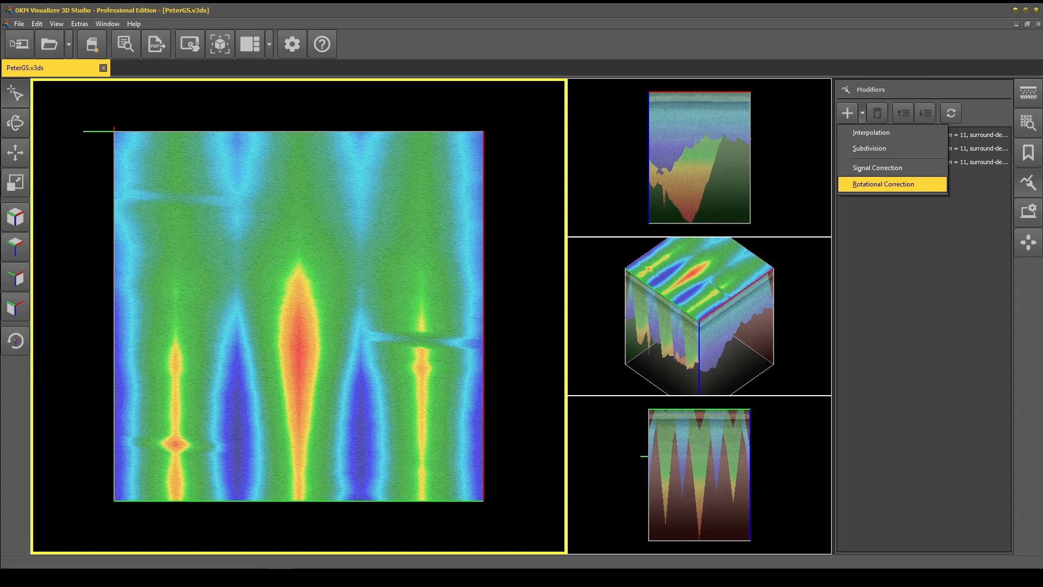
click(883, 184)
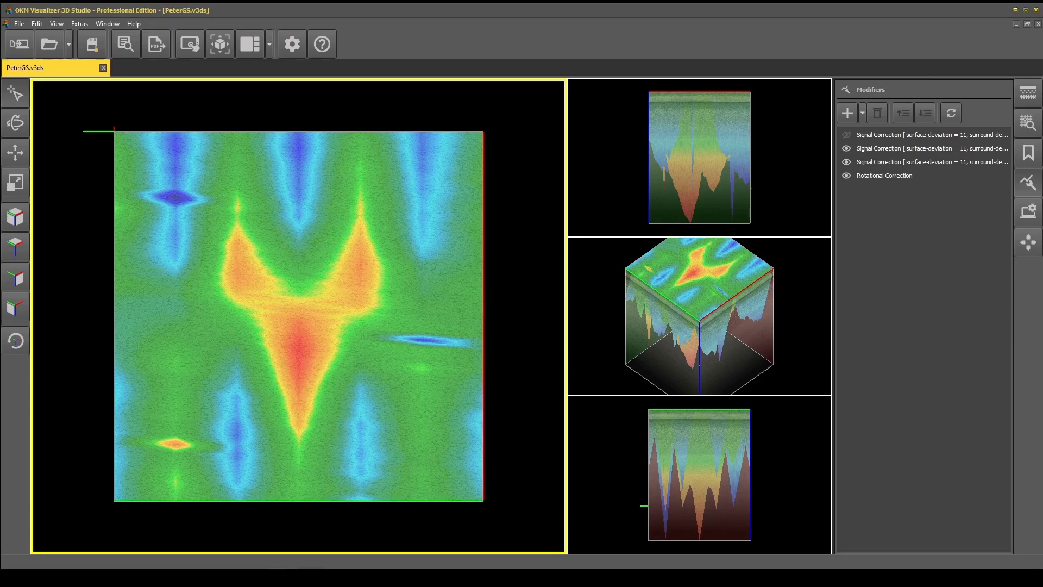
click(862, 113)
click(876, 132)
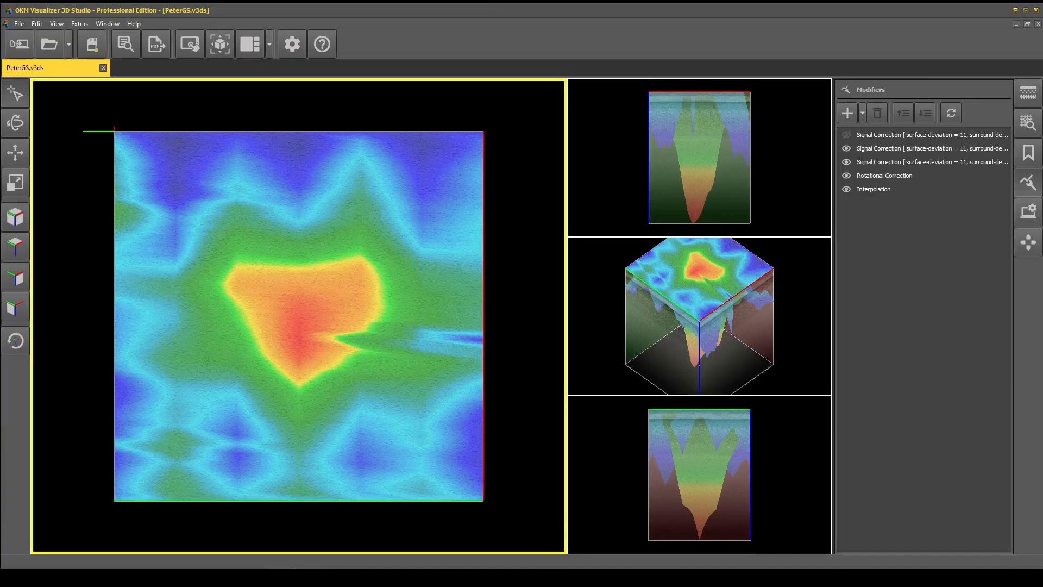
Turn on Wireframe display for the scan and add a Subdivision modifier.
click(1029, 211)
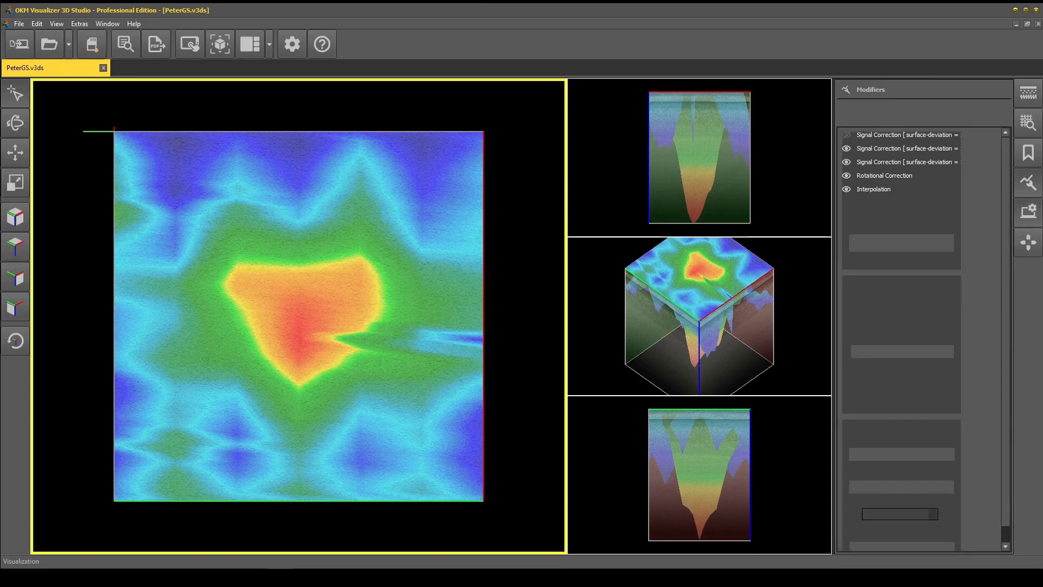
click(857, 322)
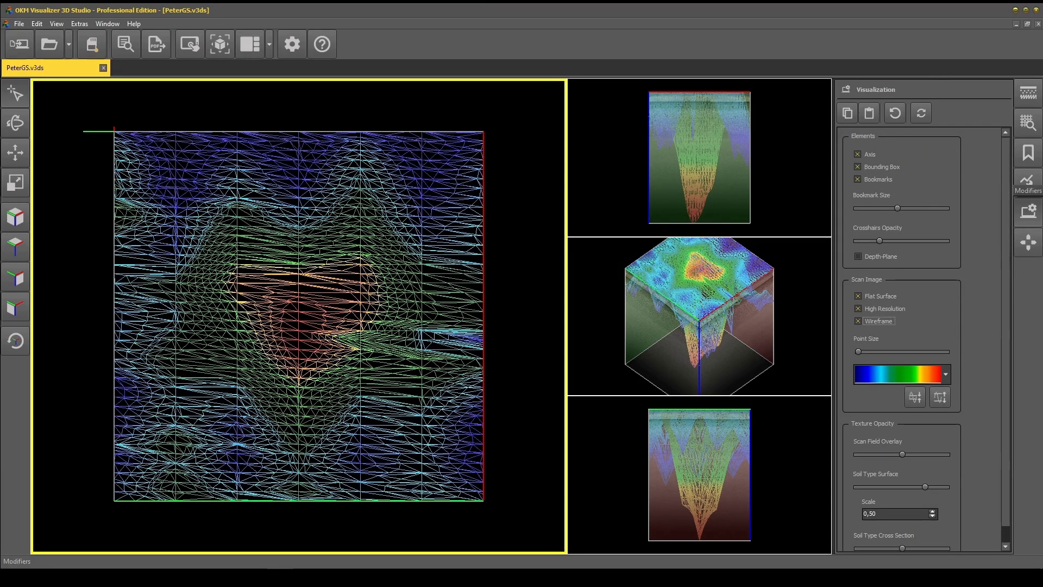
click(1028, 183)
click(863, 112)
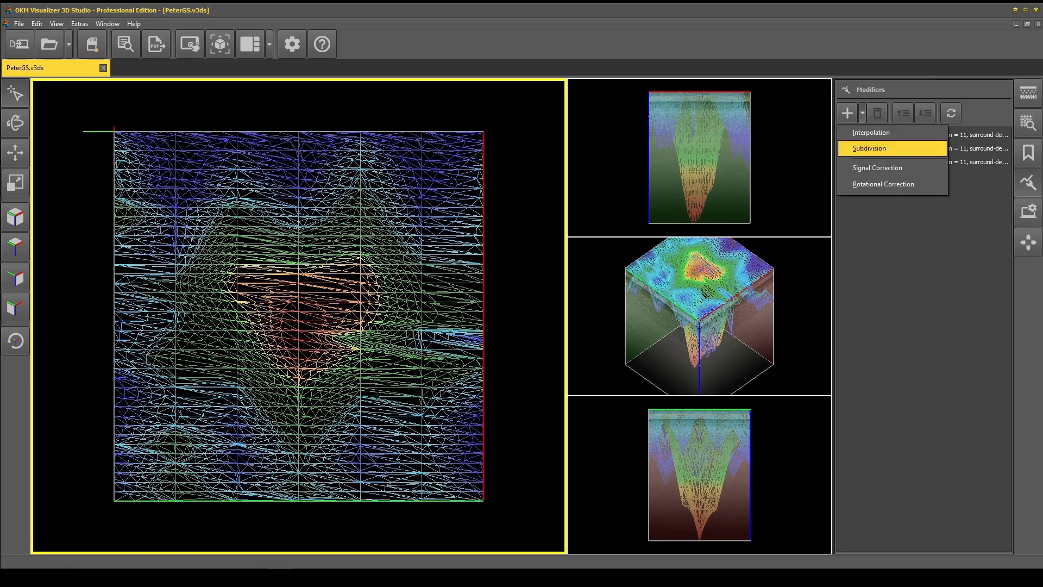
click(870, 132)
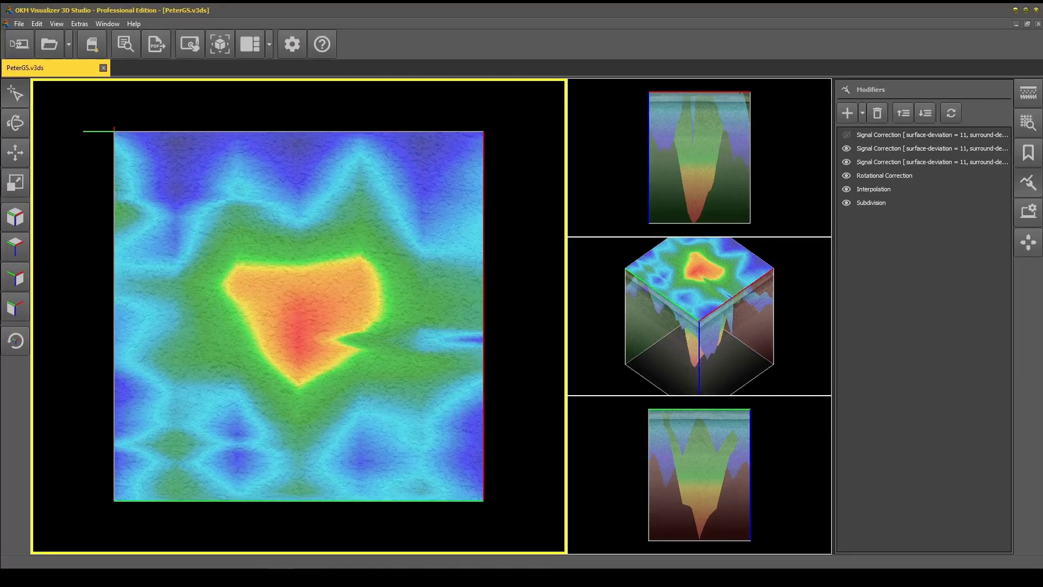
Move Interpolation up three places to second in the stack and reapply the active modifiers.
click(873, 189)
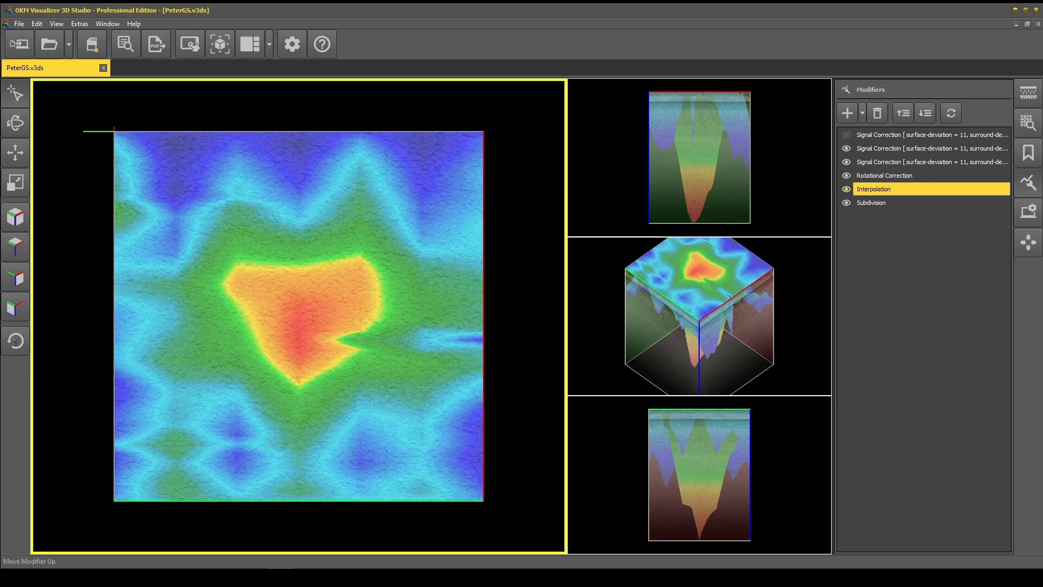
click(903, 113)
click(903, 113)
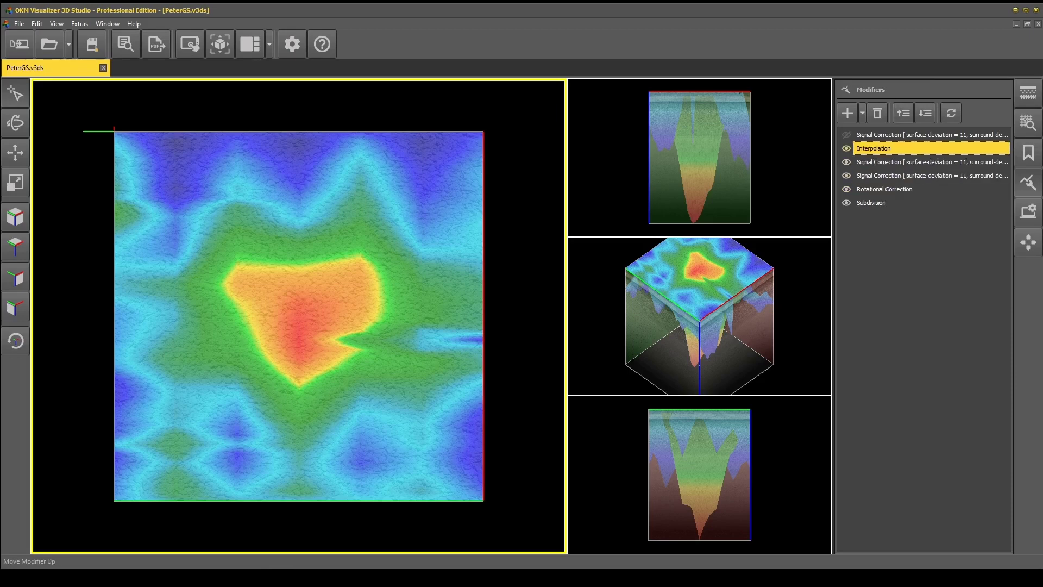
click(921, 285)
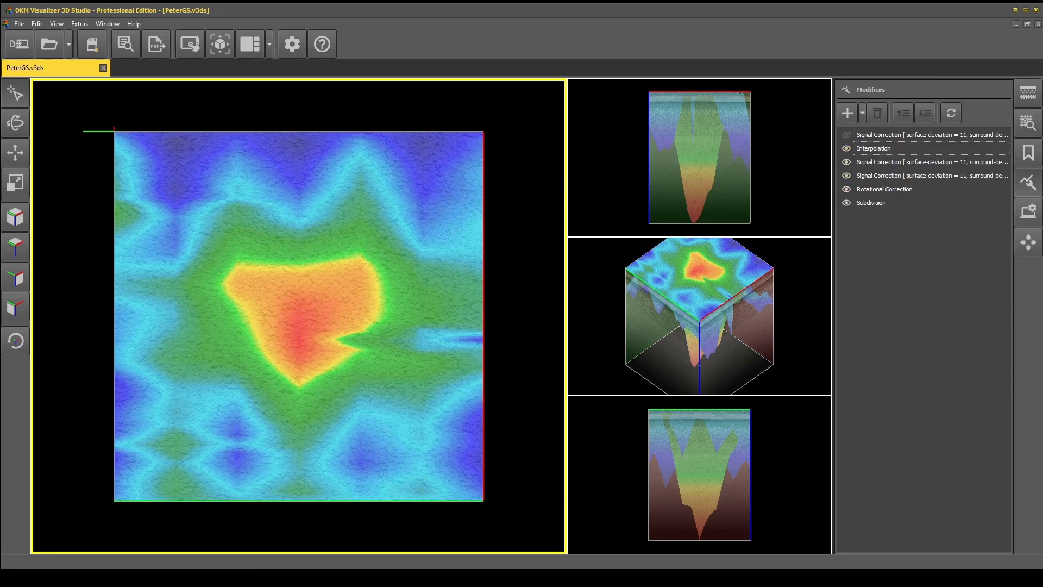
click(951, 113)
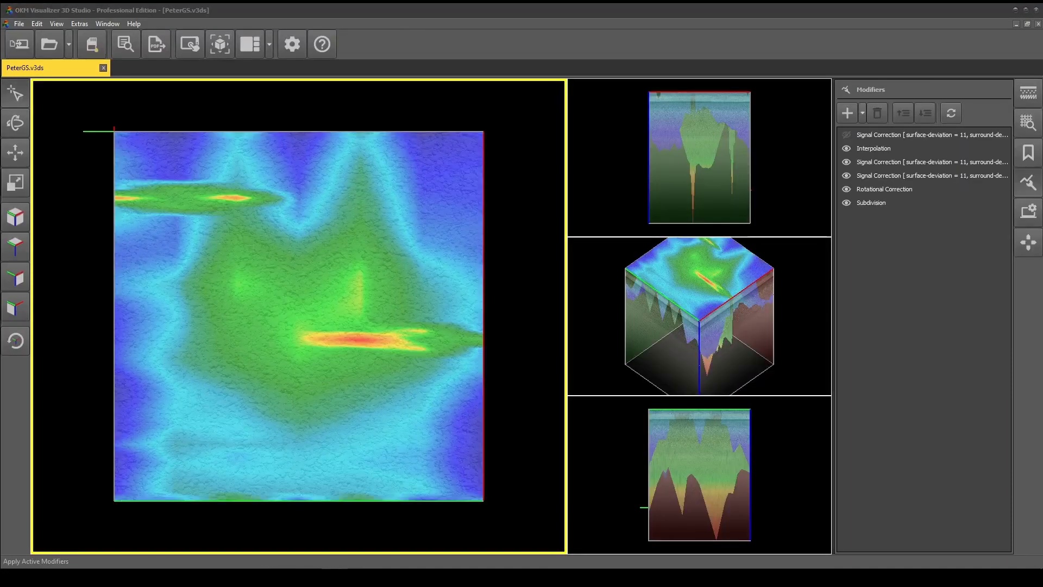